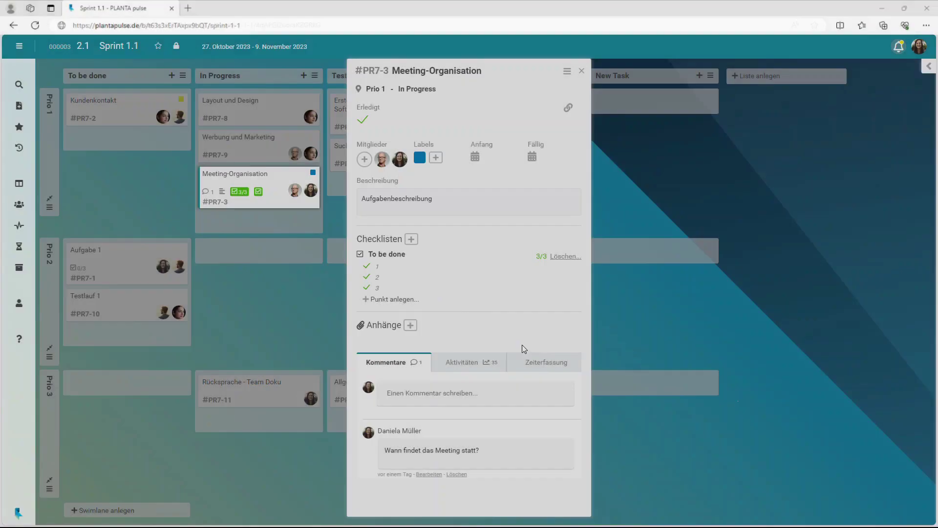
- Record 4,5 worked hours for November 30, 2023 on the Meeting-Organisation card and save the entry
click(542, 364)
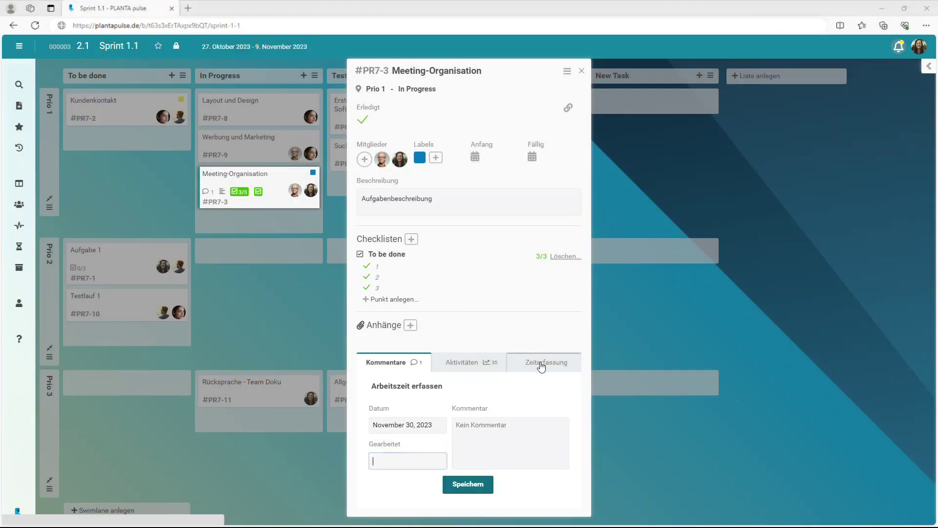
text(4,5)
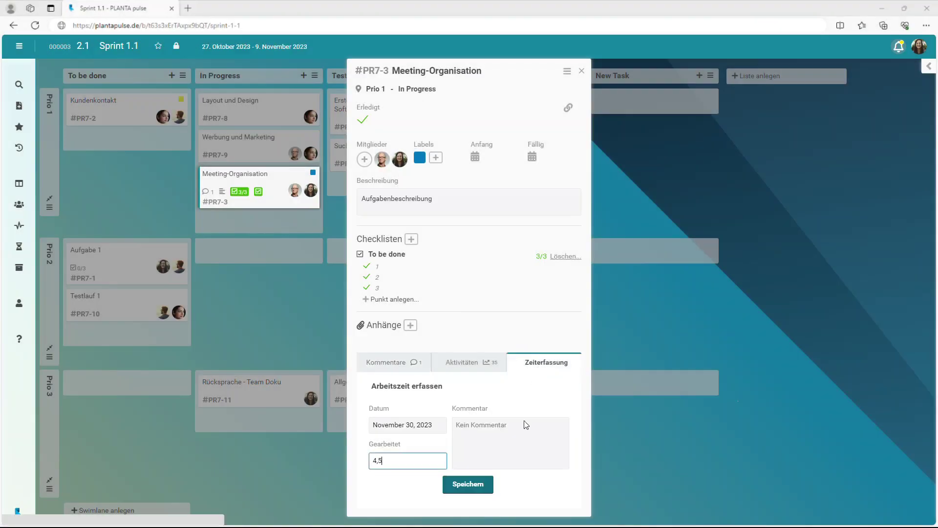
click(470, 485)
scroll(585, 474, down, 2)
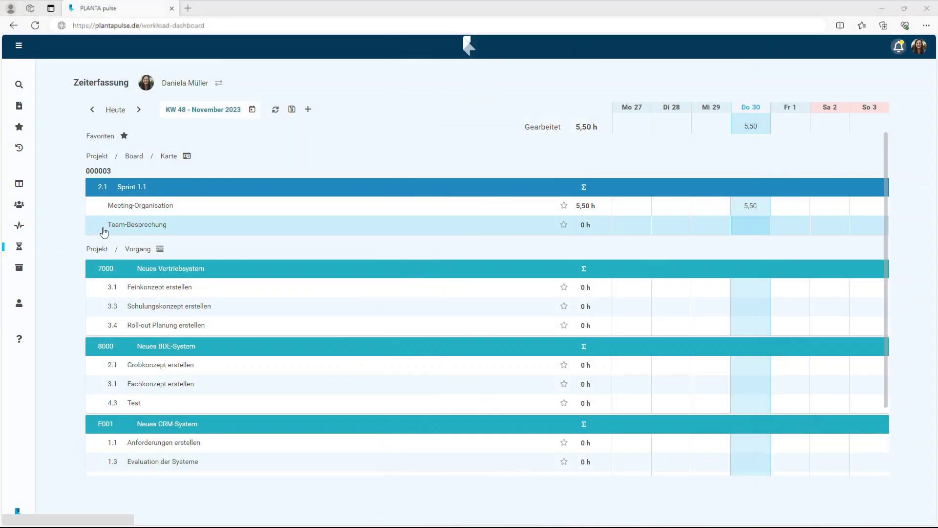
- Record 5 worked hours on the Team-Besprechung card of Sprint 1.1 in the weekly time recording overview
click(120, 225)
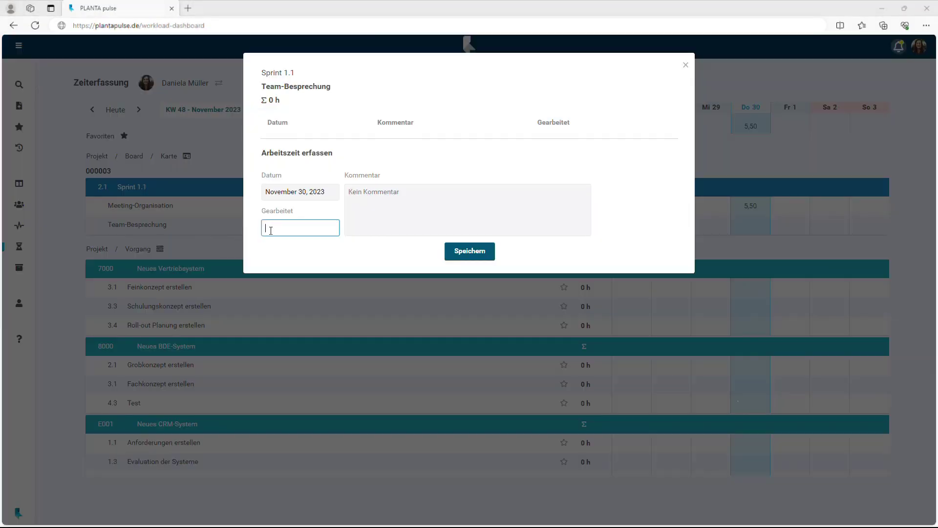
text(5)
click(453, 253)
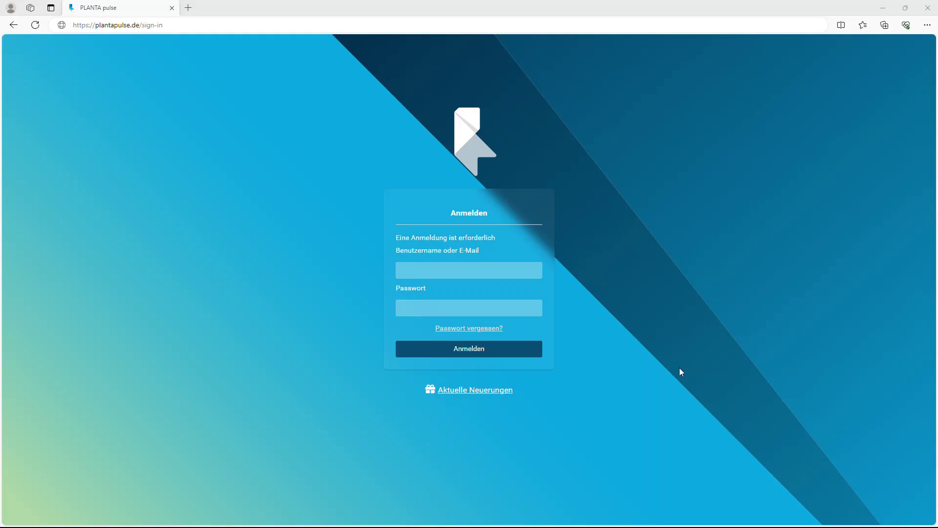
- Sign in with the username r1 and the account password
click(499, 272)
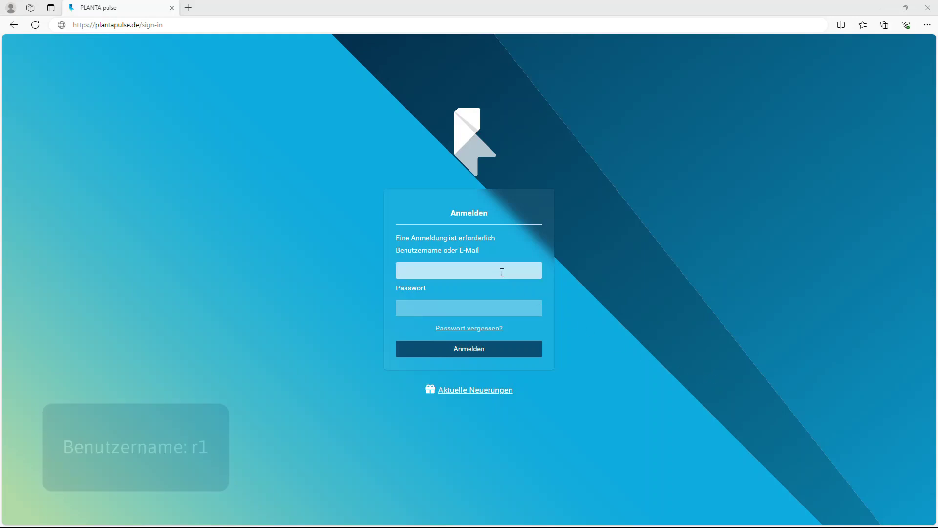
text(r1)
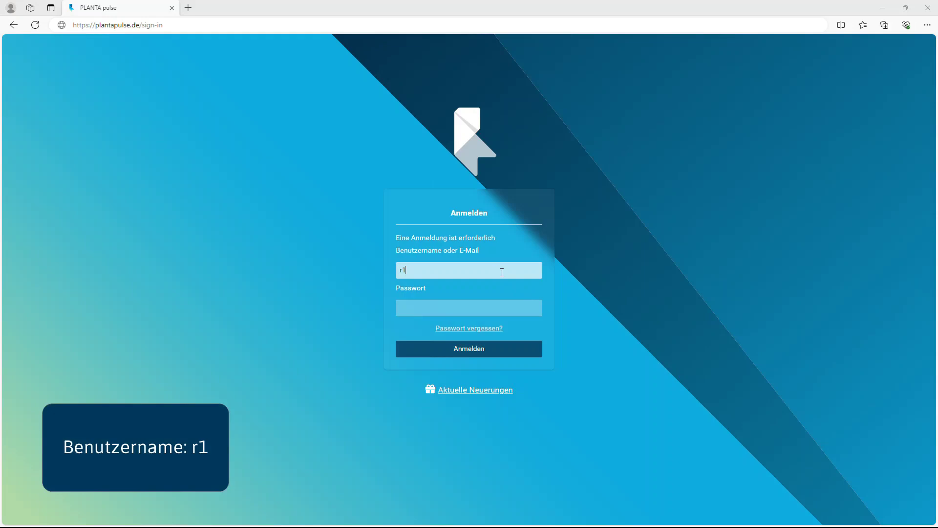
click(473, 305)
text(••••••)
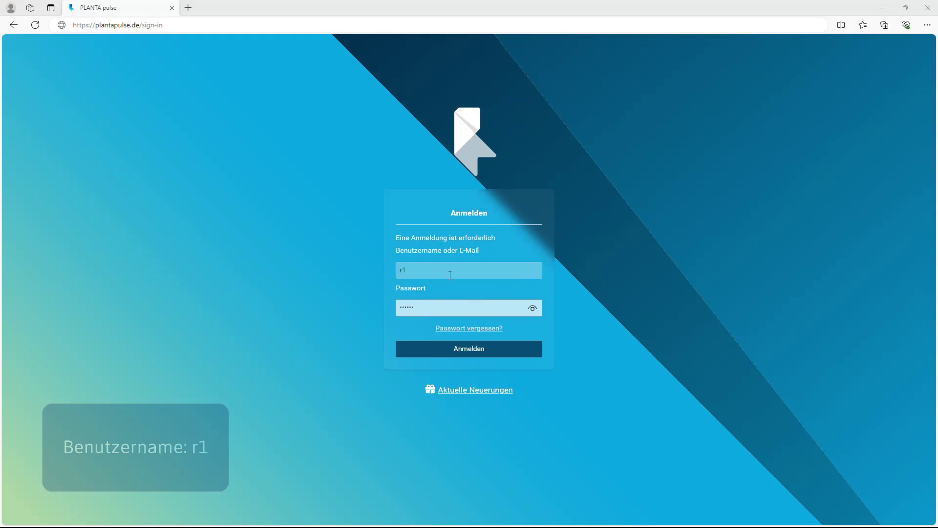
click(415, 349)
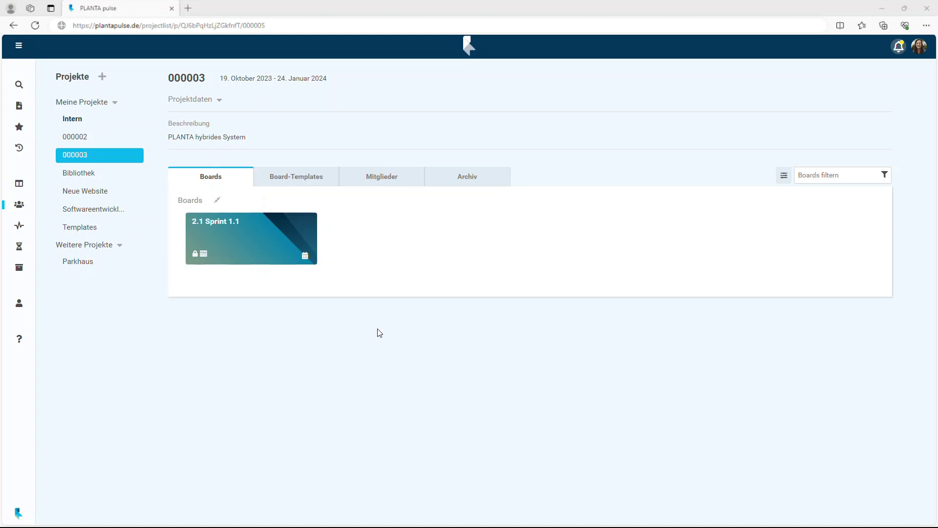
- Open the Meeting-Organisation card on the Sprint 1.1 board and record 4,5 worked hours for November 30, 2023
click(256, 255)
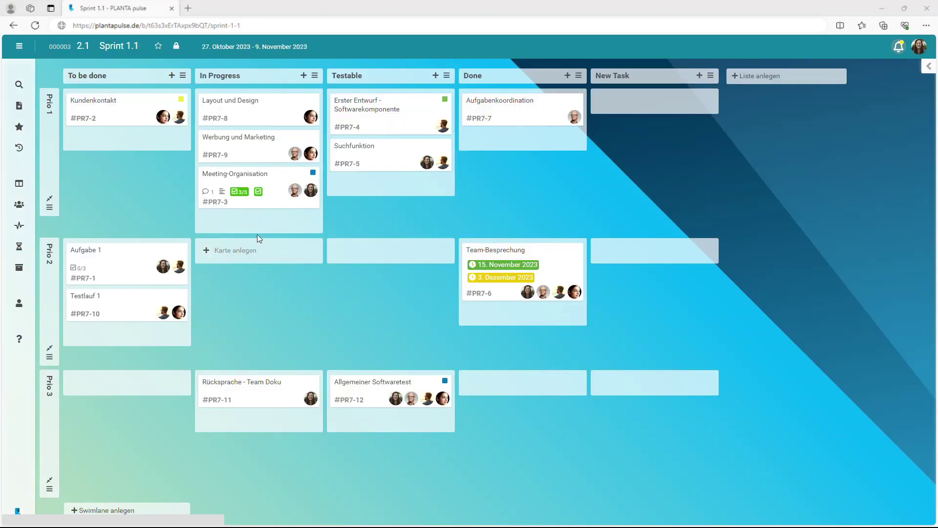
click(271, 204)
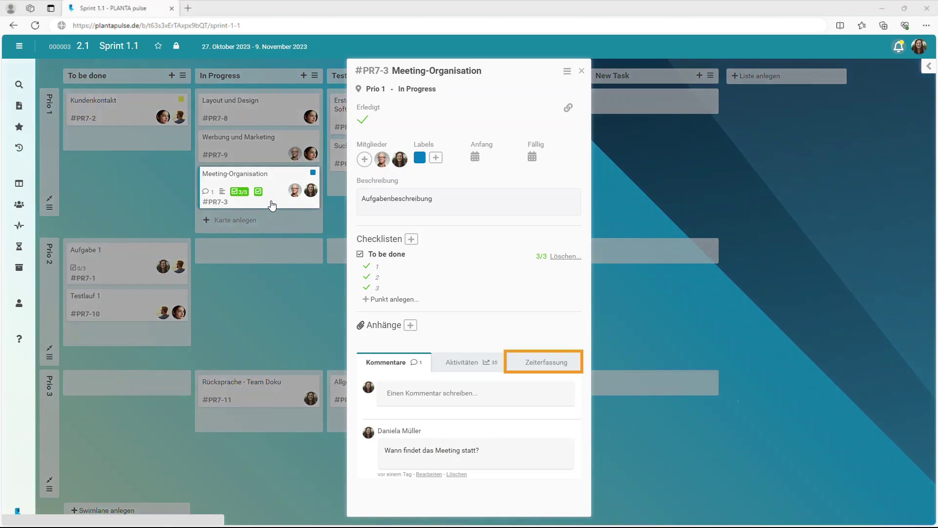
click(541, 364)
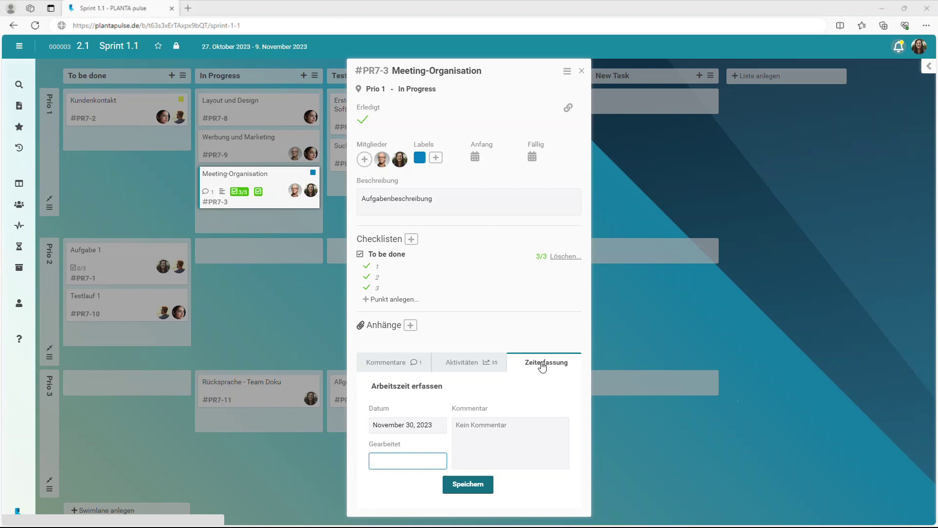
text(,5)
click(469, 485)
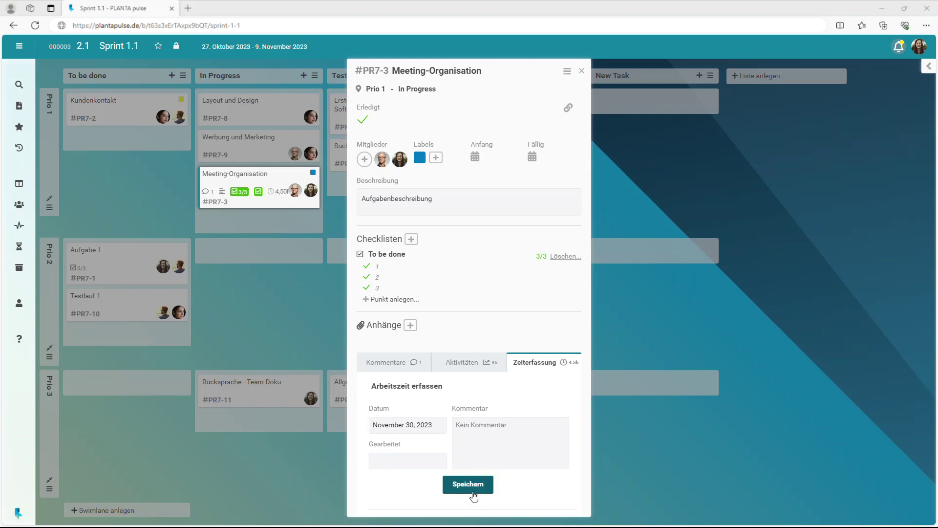
- Change the Meeting-Organisation card's existing time entry to 5,50 hours, save it and close the card
scroll(587, 470, down, 1)
scroll(588, 468, down, 1)
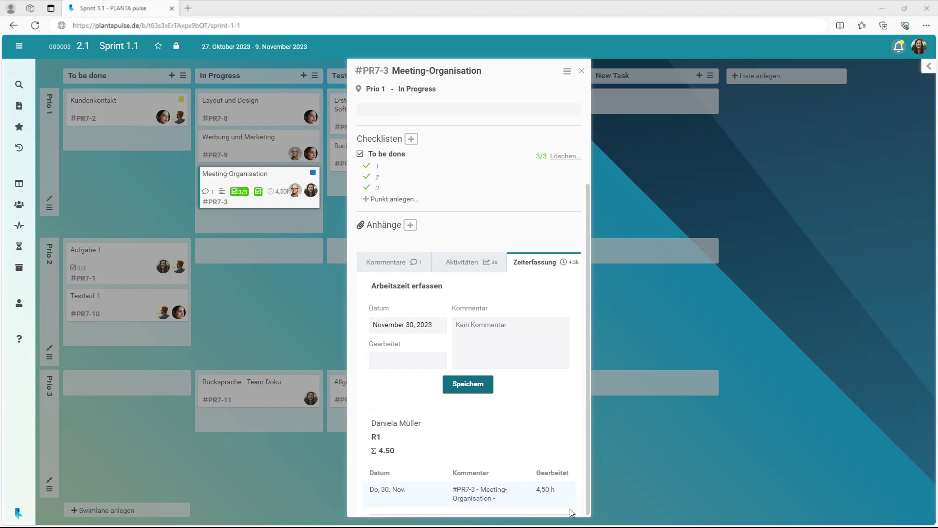
click(553, 497)
click(377, 361)
key(BackSpace)
text(5,50)
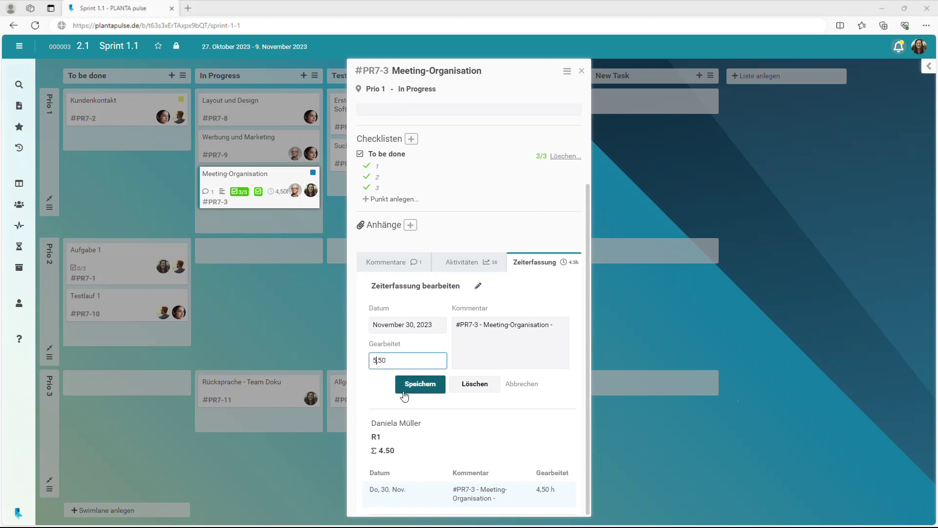
click(405, 394)
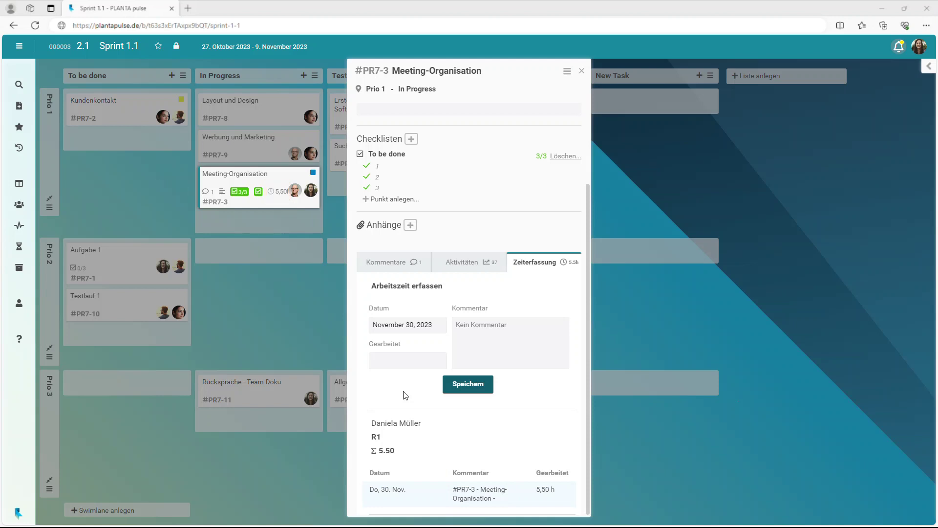
click(568, 73)
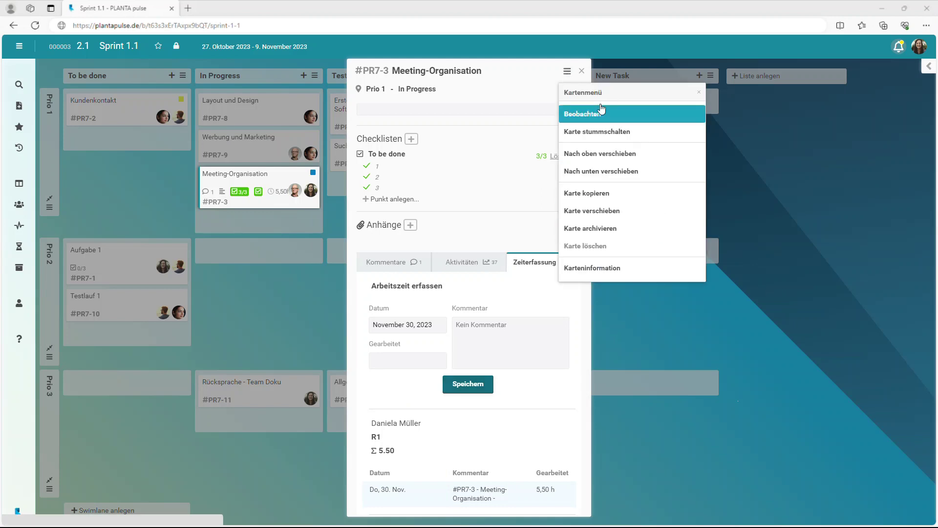
click(582, 72)
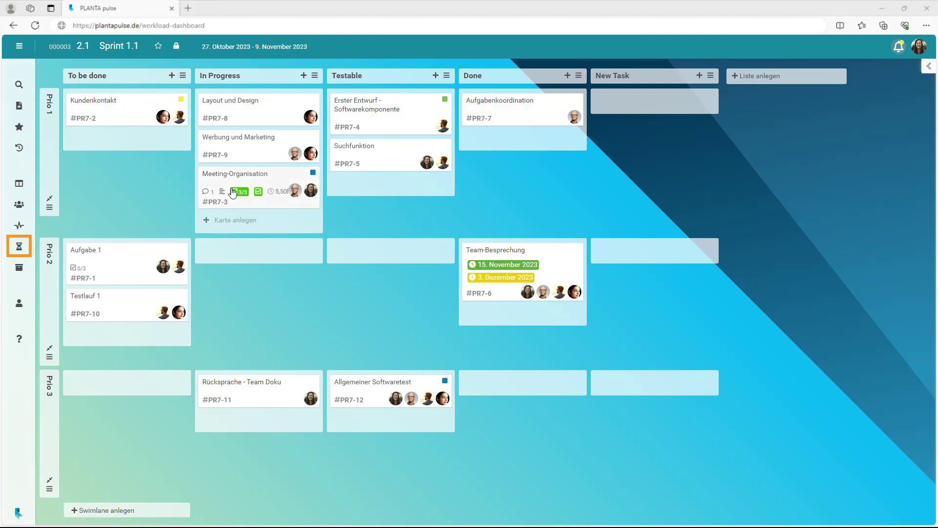
- Open the time recording overview and record 5 worked hours for November 30, 2023 on Team-Besprechung
click(20, 247)
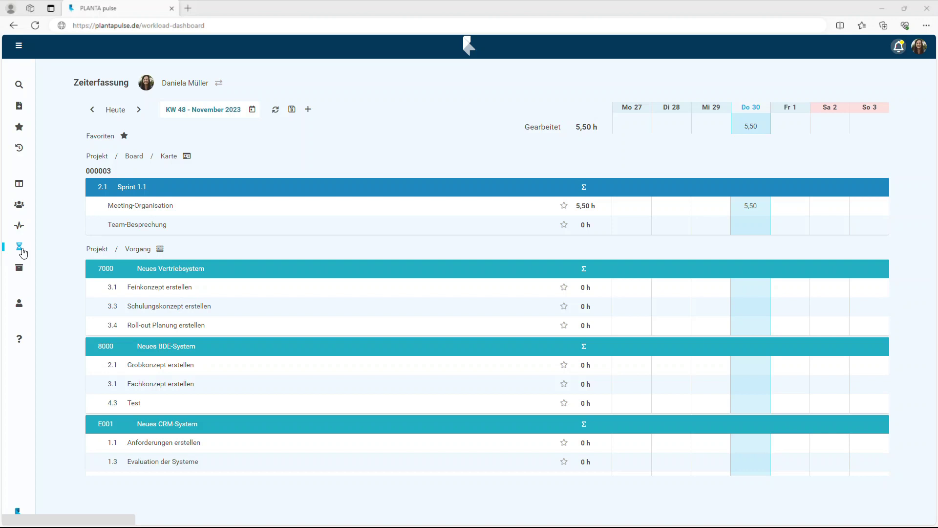
click(120, 227)
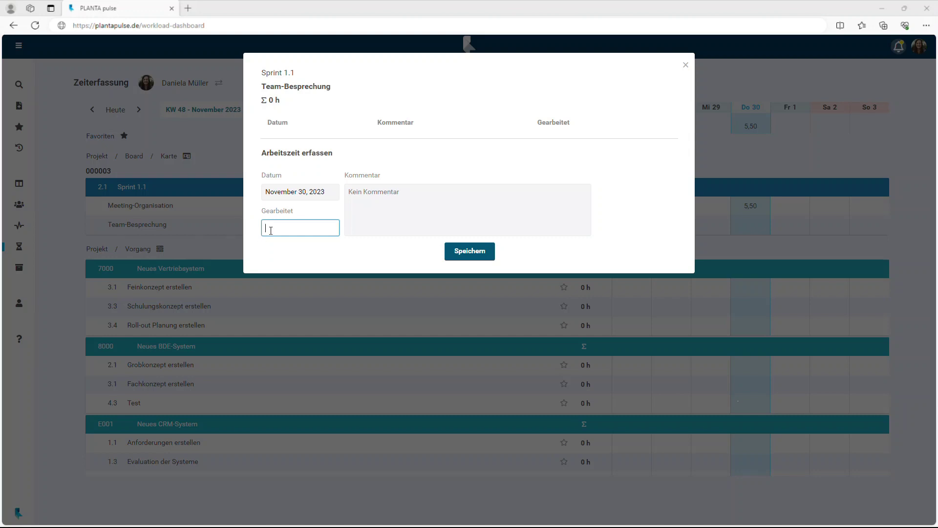
text(5)
click(453, 252)
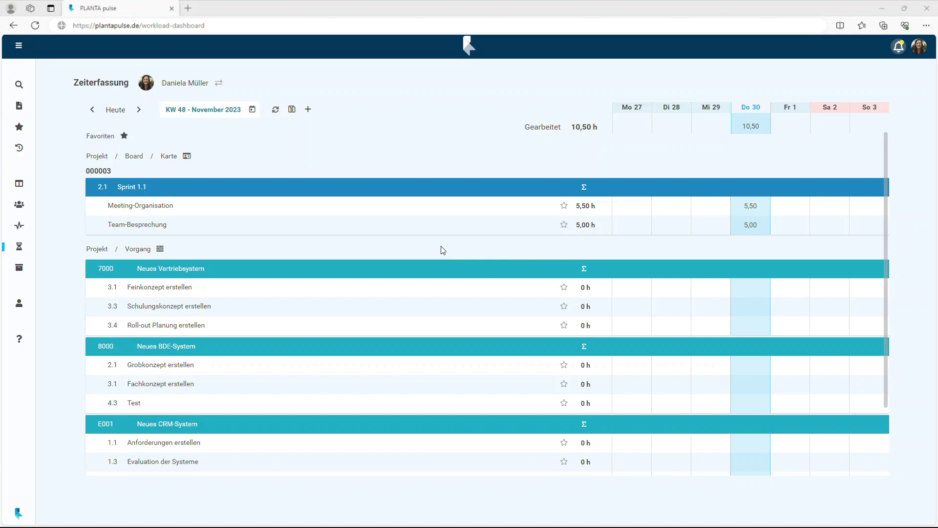
- Edit the November 30 time entry of Team-Besprechung, setting the worked time to 4 hours, and save it
click(431, 232)
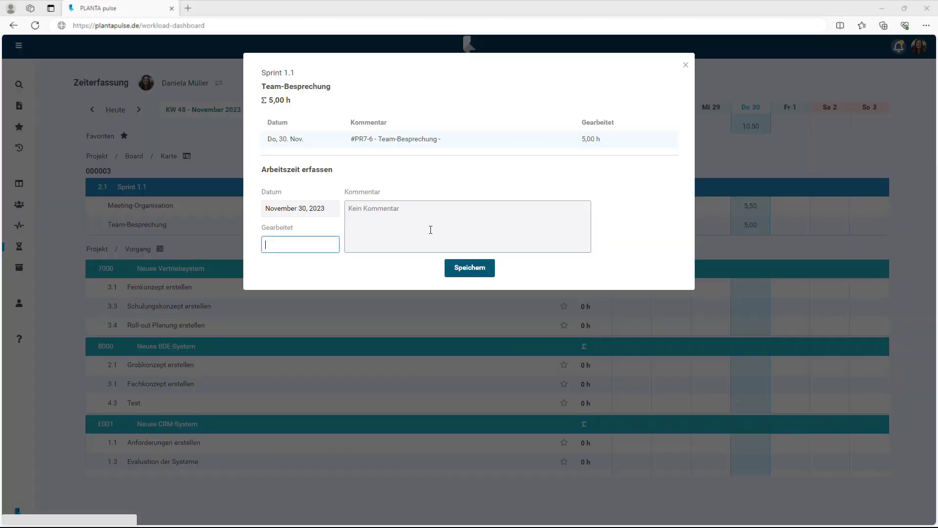
click(413, 142)
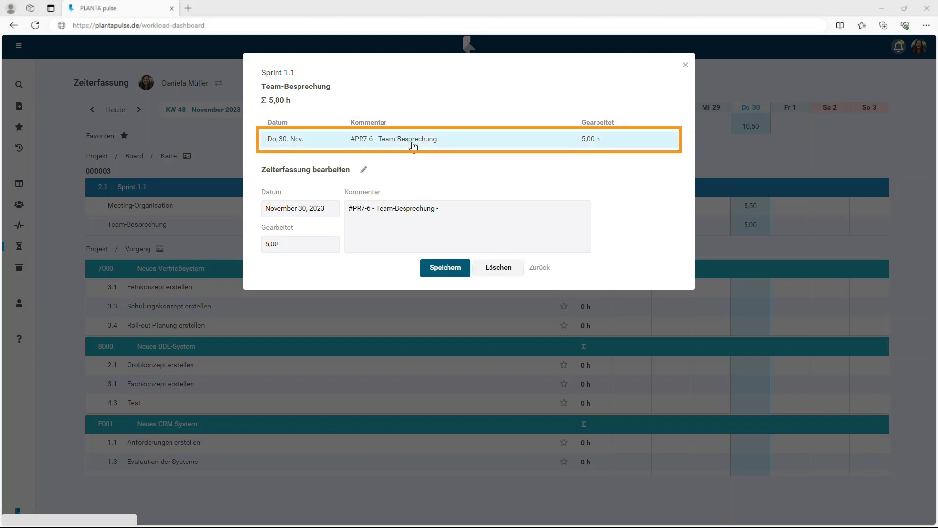
click(271, 245)
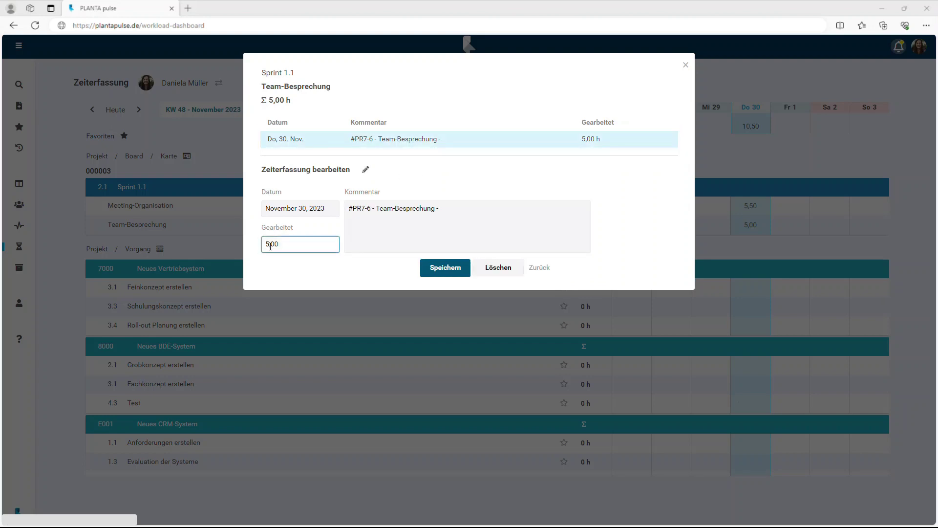
key(BackSpace)
text(4)
click(438, 267)
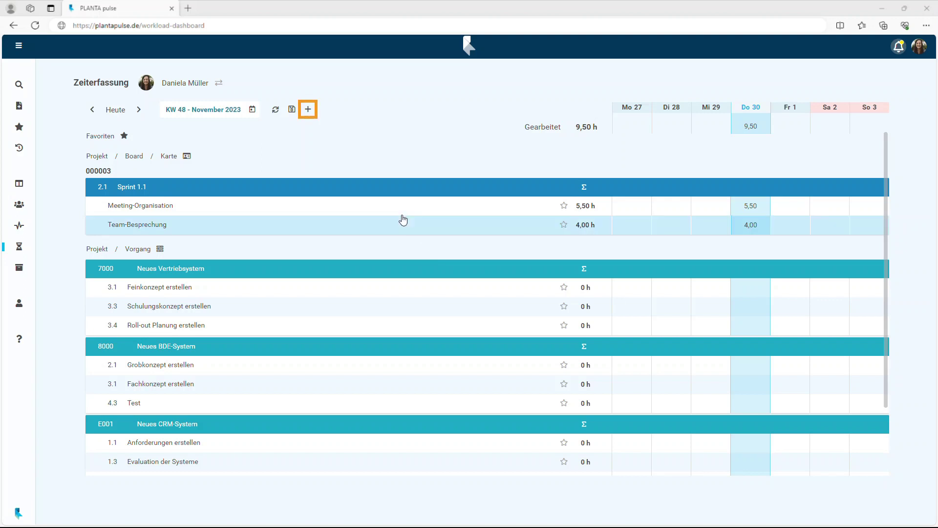
- Start a new time entry, search all cards and tasks for "Team" and choose the card Rücksprache - Team Doku
click(308, 109)
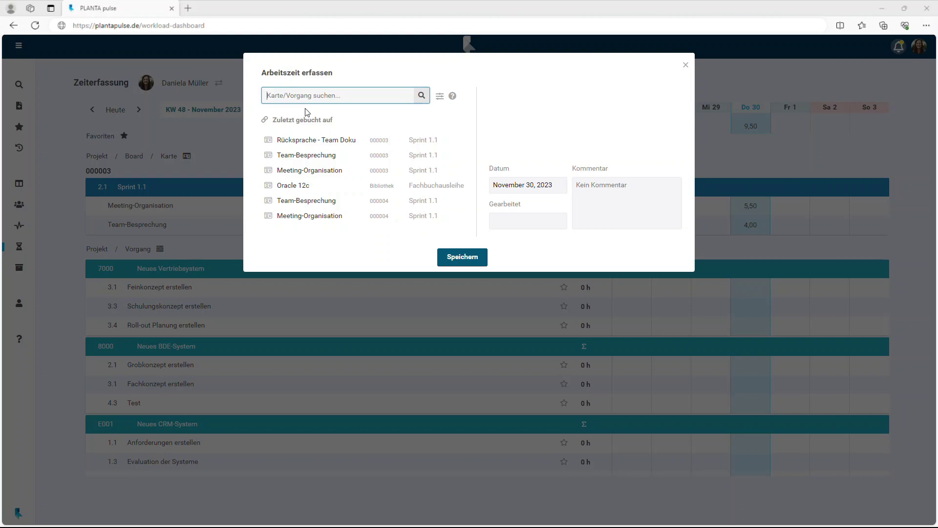
text(Team)
click(422, 96)
click(409, 117)
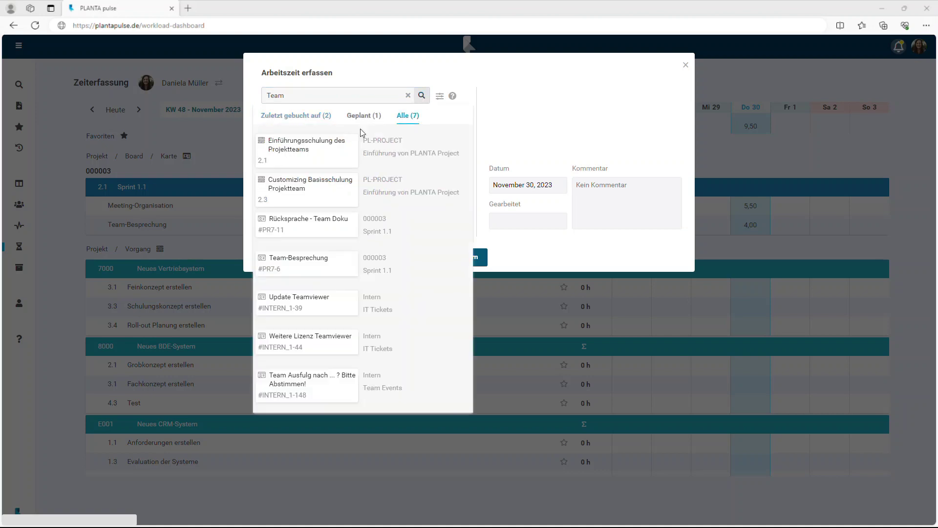
click(313, 215)
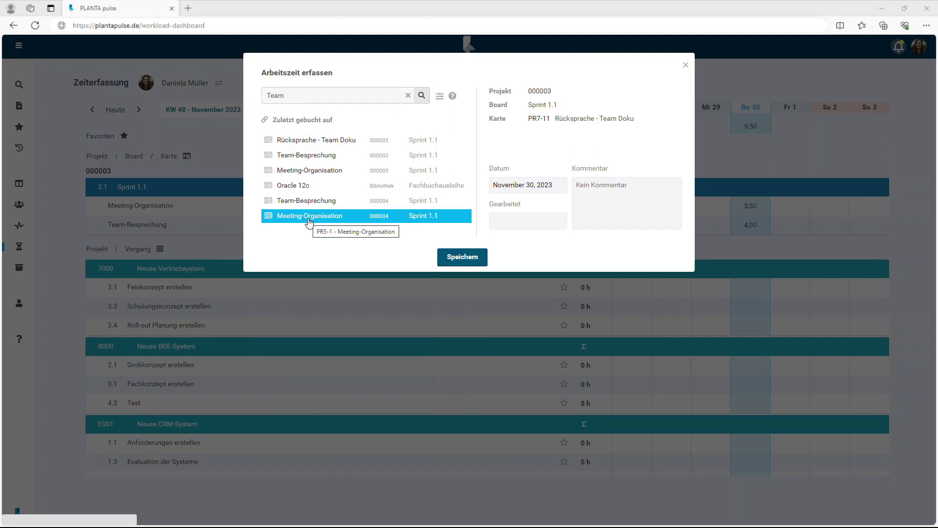
- Set the new entry's date to November 29, 2023 and its worked time to 3,5 hours, and save it
click(517, 182)
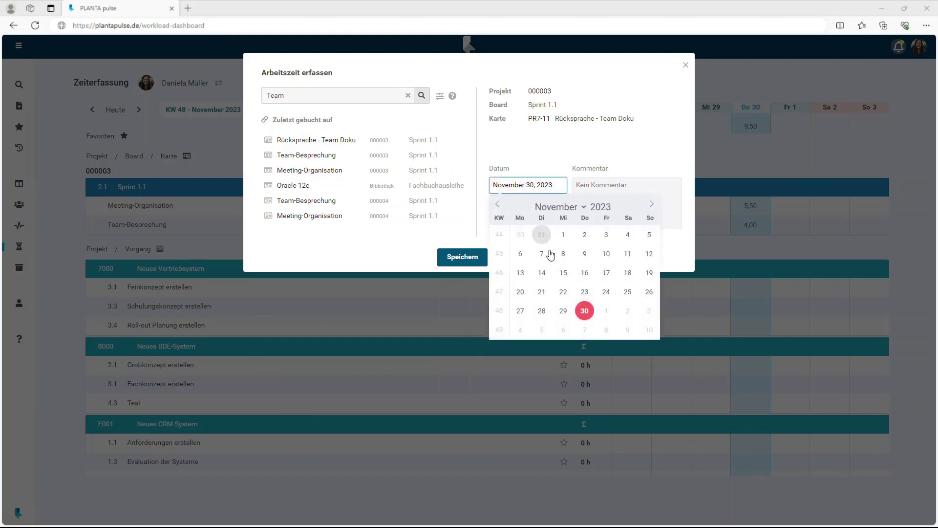
click(563, 310)
click(548, 224)
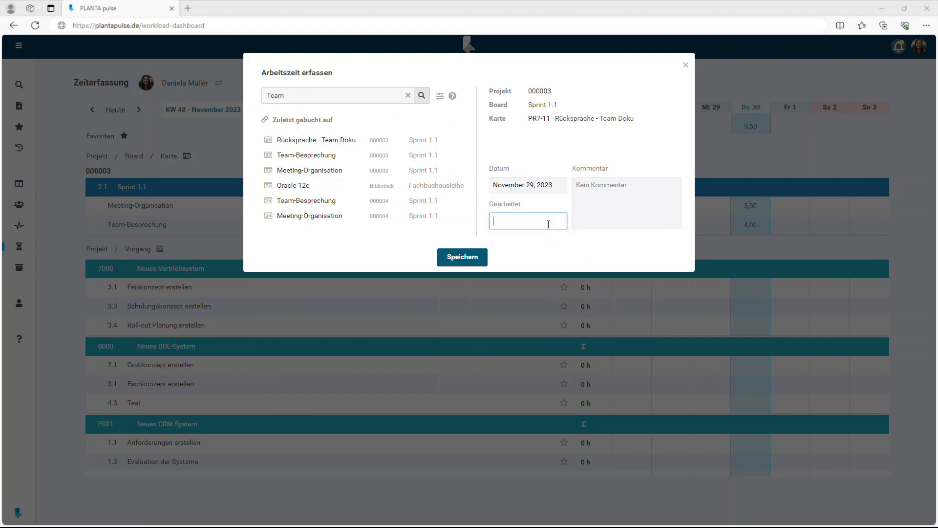
text(3,5)
click(479, 259)
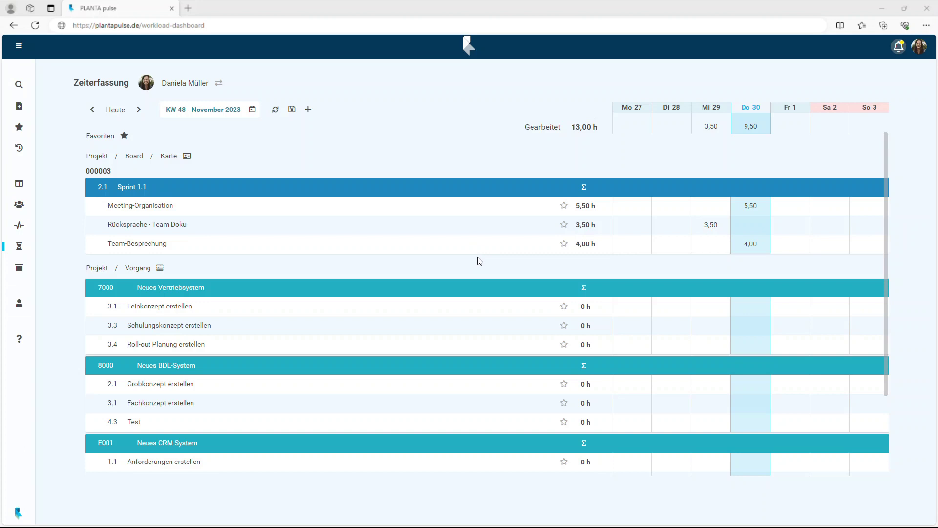
- Mark the Team-Besprechung and Rücksprache - Team Doku cards as favourites
click(564, 244)
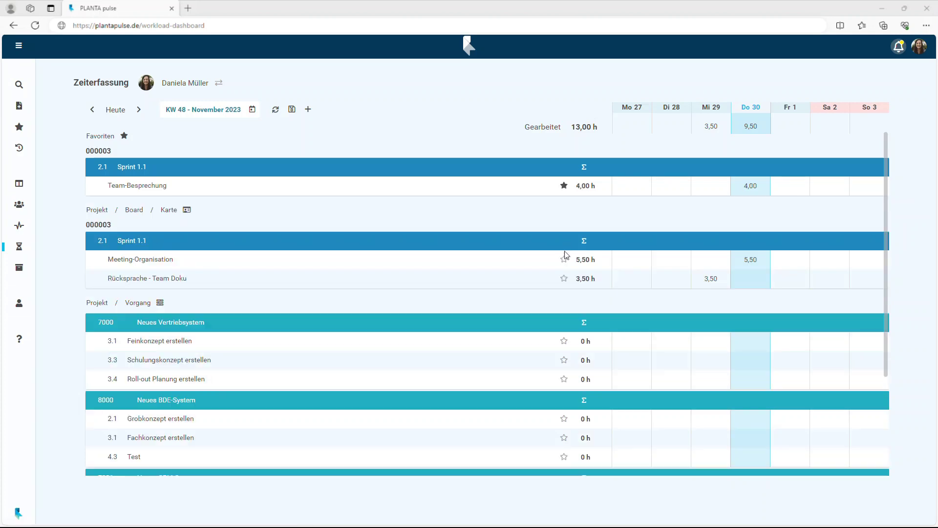
click(564, 278)
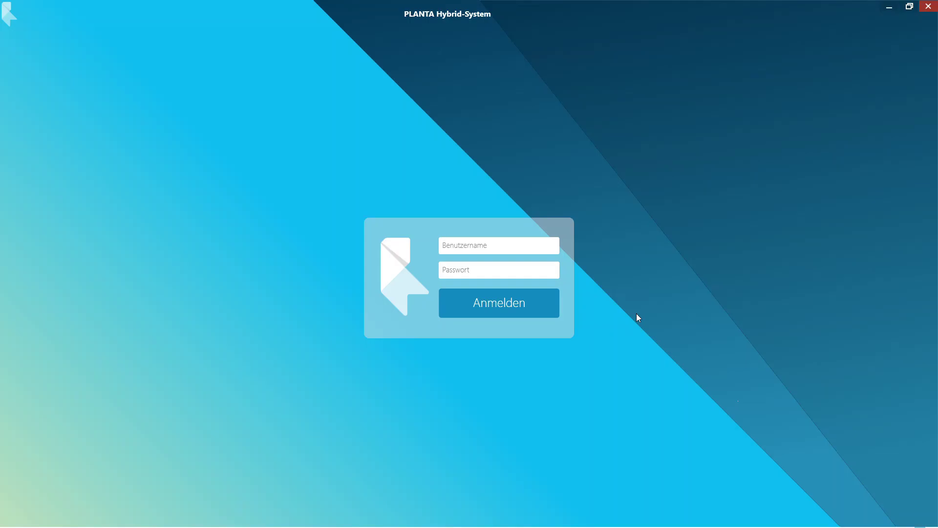
- Switch to the PLANTA Hybrid-System client and sign in with the username r41
click(492, 248)
text(r41)
click(494, 296)
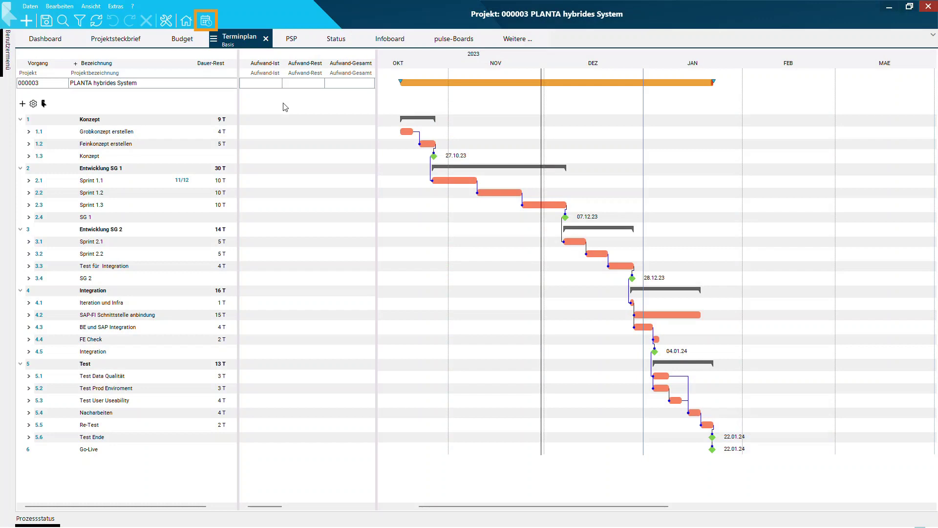
- Run the schedule calculation for the project PLANTA hybrides System from its Terminplan
click(206, 22)
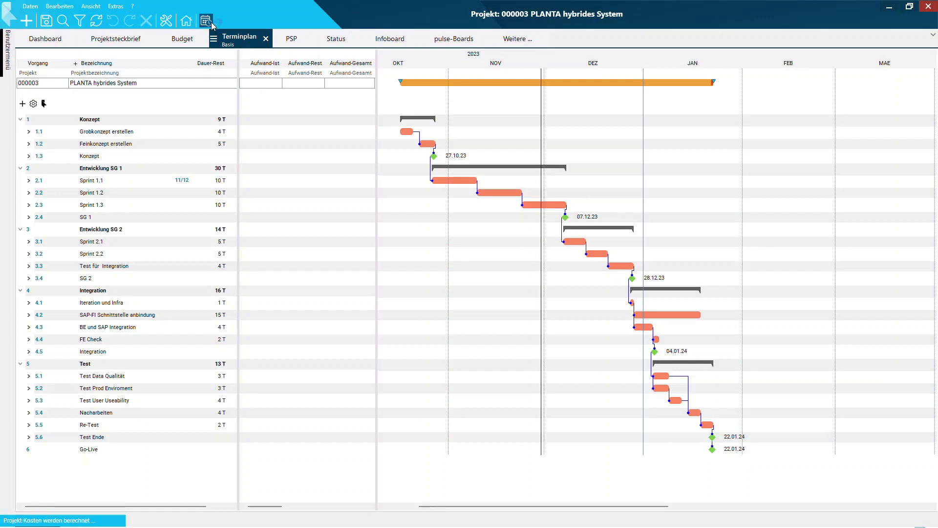